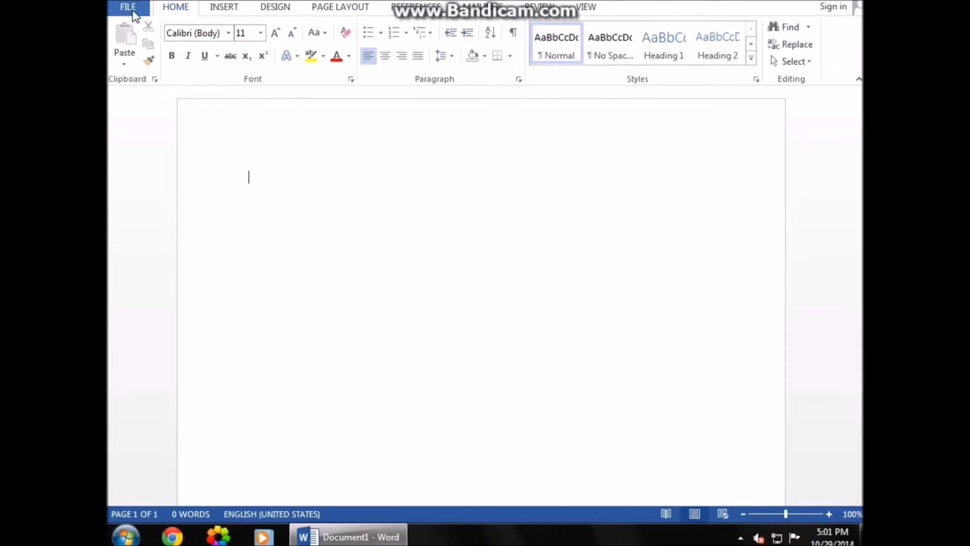
# Set Word's default local file location to the Word2 folder on Local Disk (D:) in the save options
pyautogui.click(133, 10)
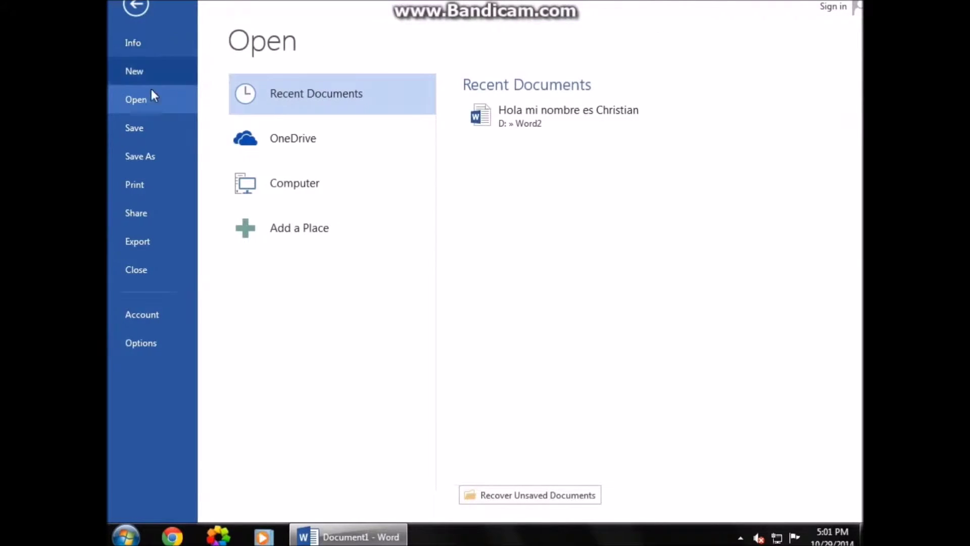
pyautogui.click(150, 342)
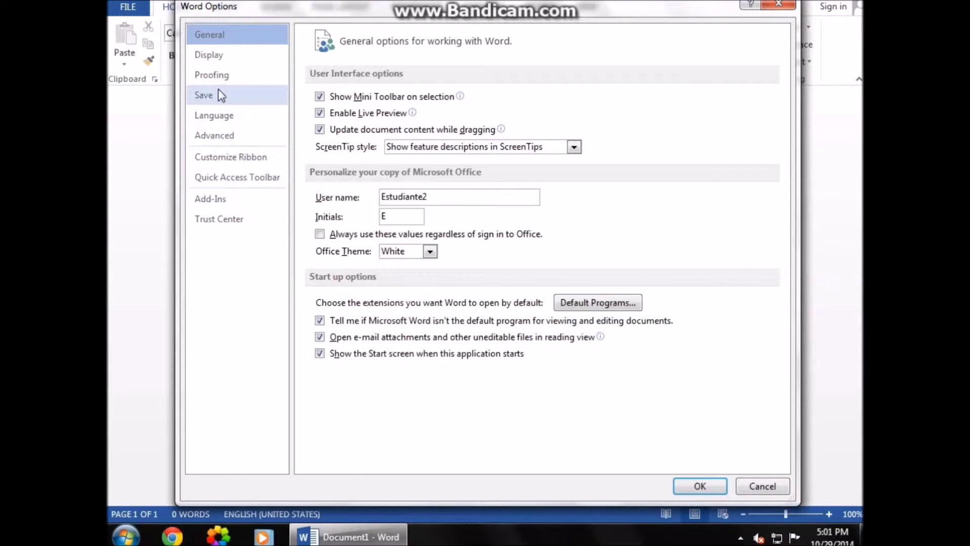
pyautogui.click(232, 96)
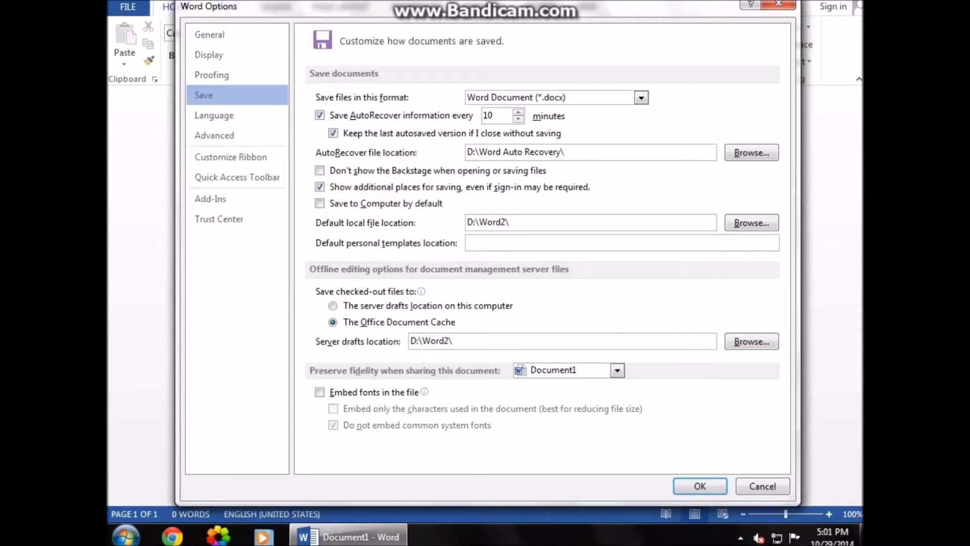
pyautogui.click(755, 226)
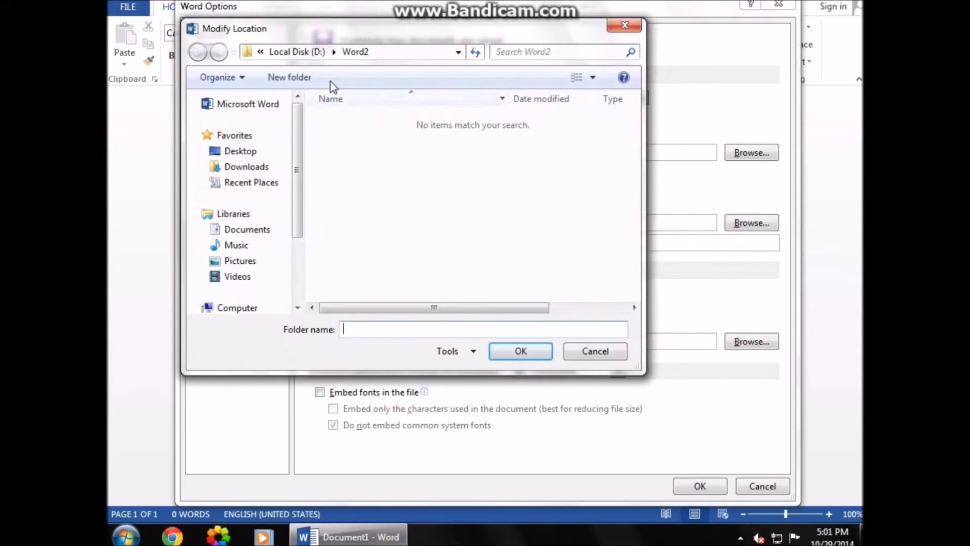
pyautogui.click(299, 150)
pyautogui.moveTo(301, 154); pyautogui.dragTo(295, 201)
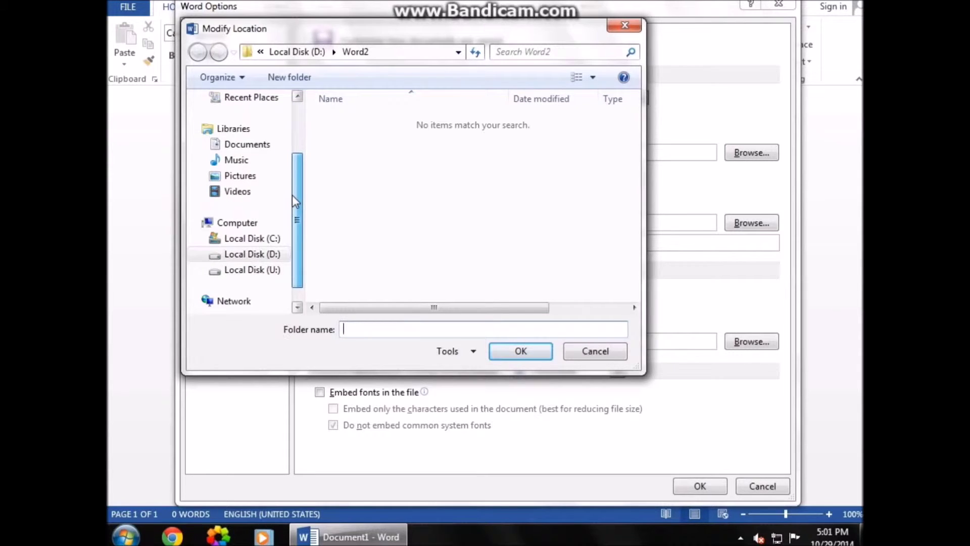
pyautogui.click(239, 259)
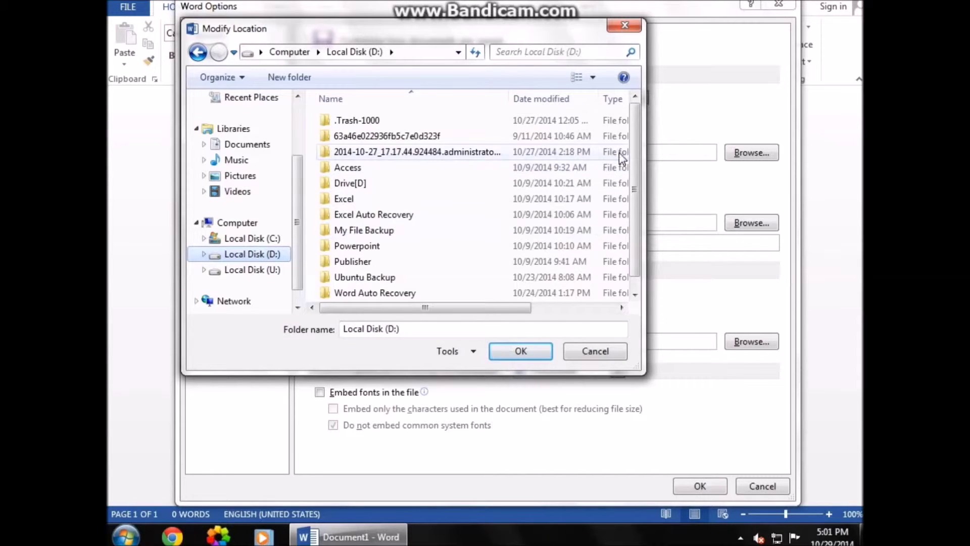
pyautogui.scroll(-1, 635, 157)
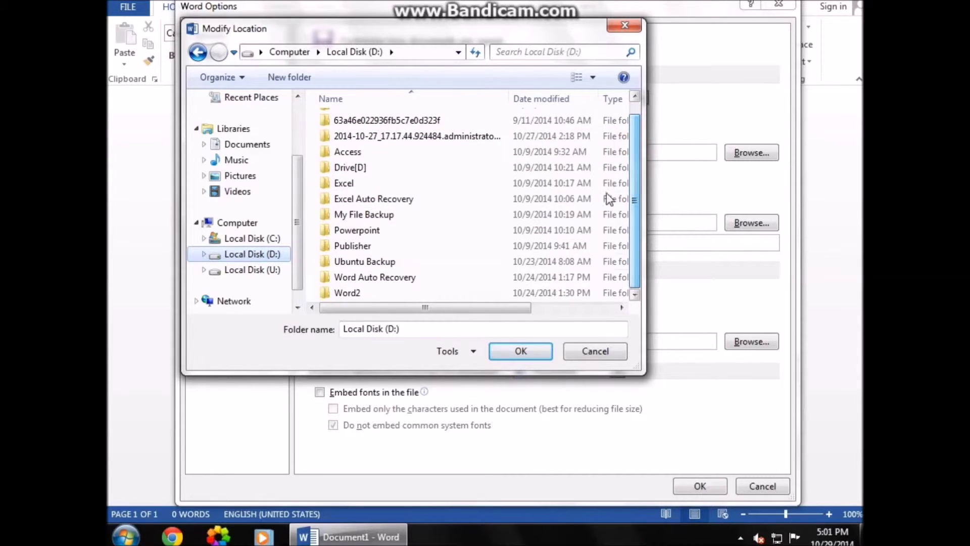
pyautogui.click(351, 294)
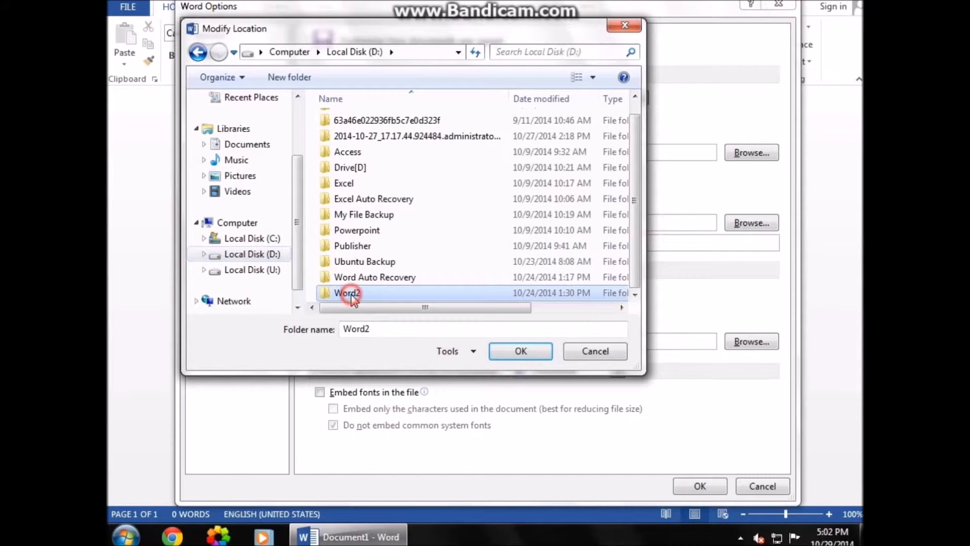
pyautogui.doubleClick(351, 294)
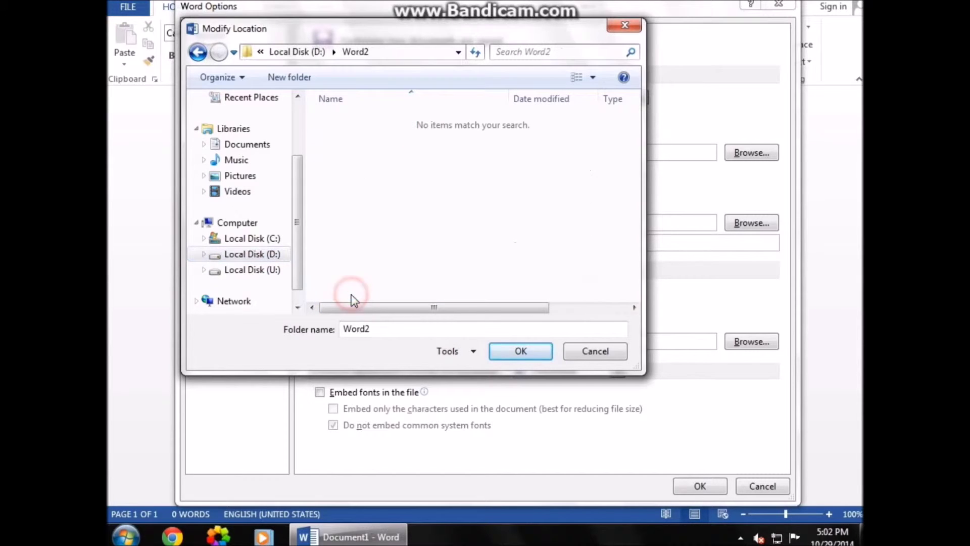
pyautogui.click(520, 351)
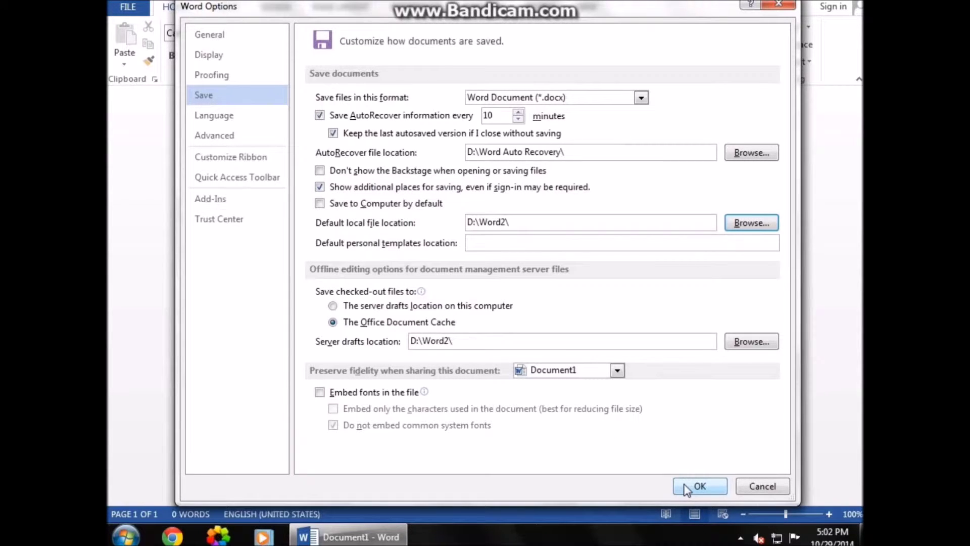
pyautogui.click(699, 487)
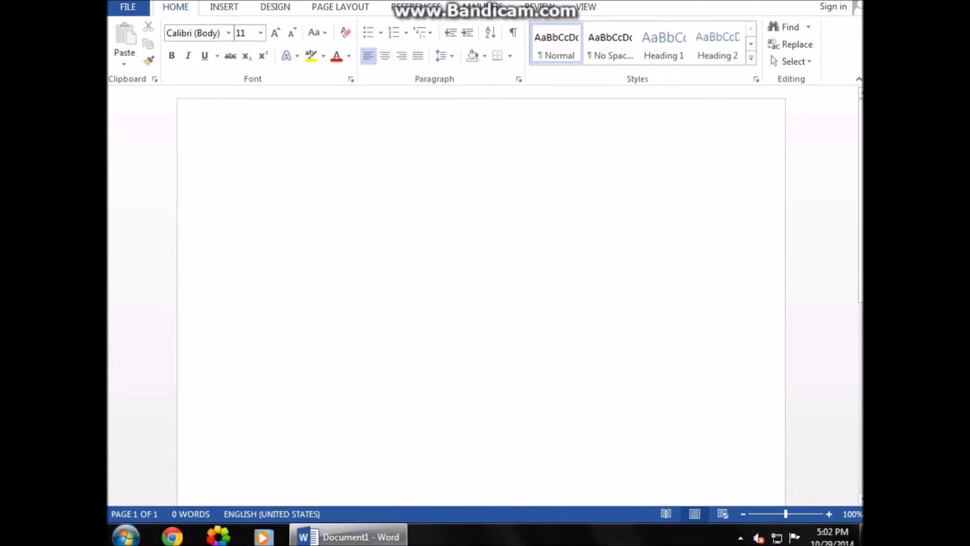
# Write "Video de asignacion." in the blank document, save it as a Word document in D:\Word2 and close Word
pyautogui.write('Video d')
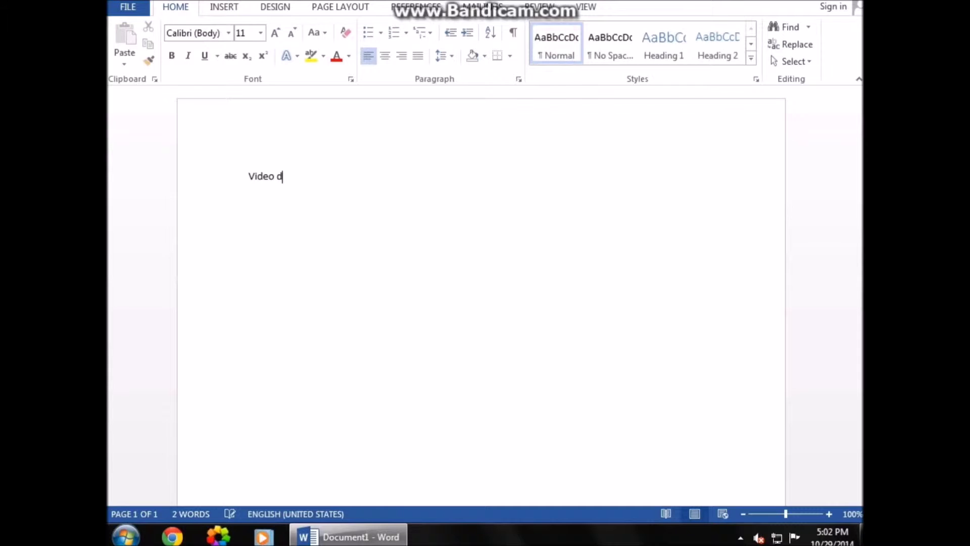
pyautogui.write('e asignacion.')
pyautogui.click(124, 5)
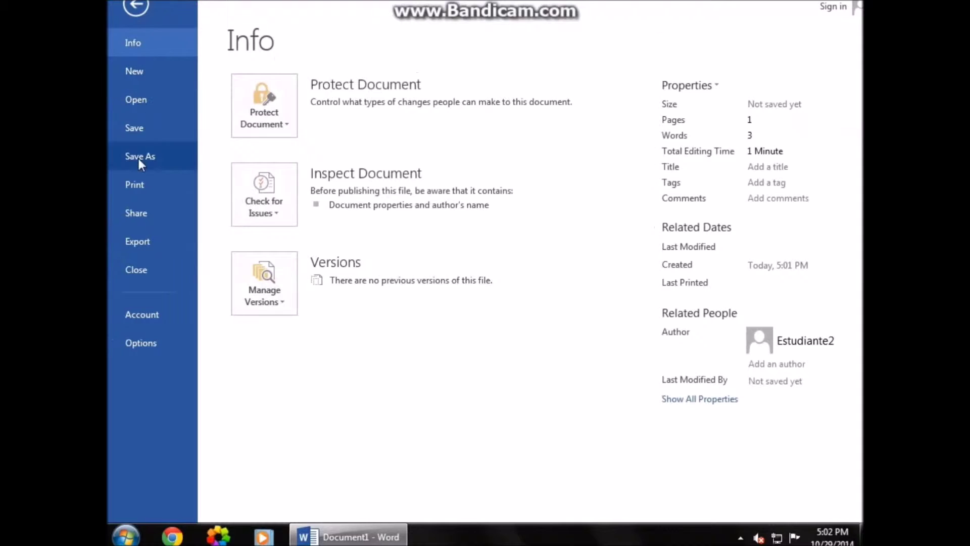
pyautogui.click(136, 130)
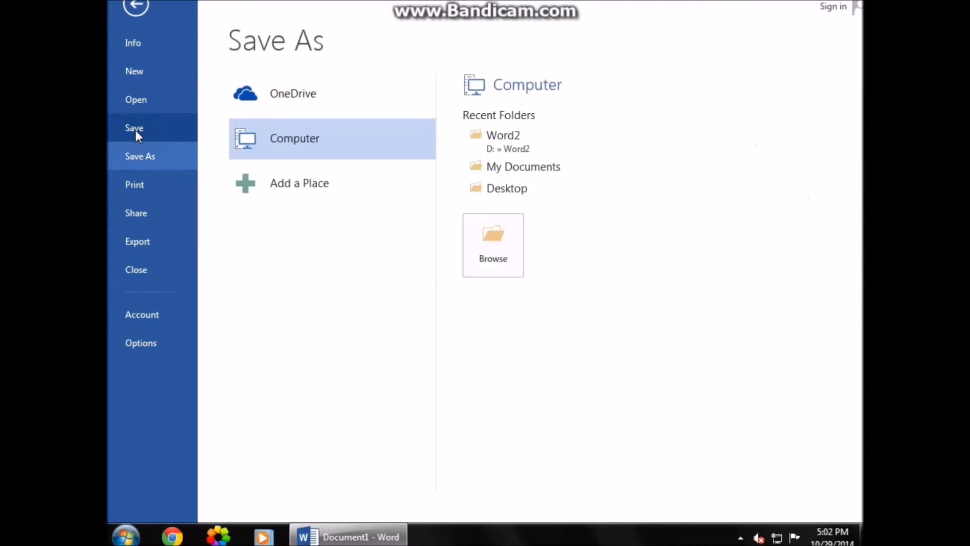
pyautogui.doubleClick(298, 141)
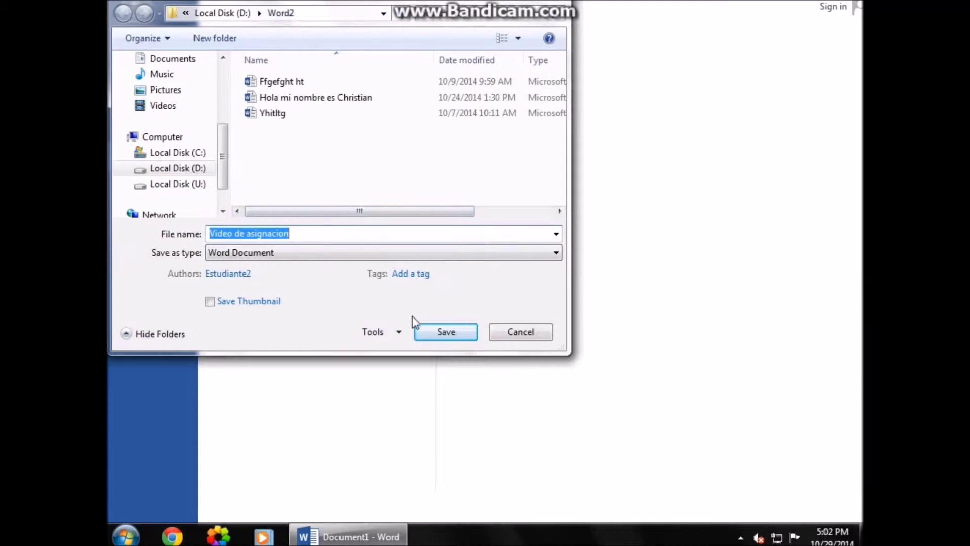
pyautogui.click(446, 334)
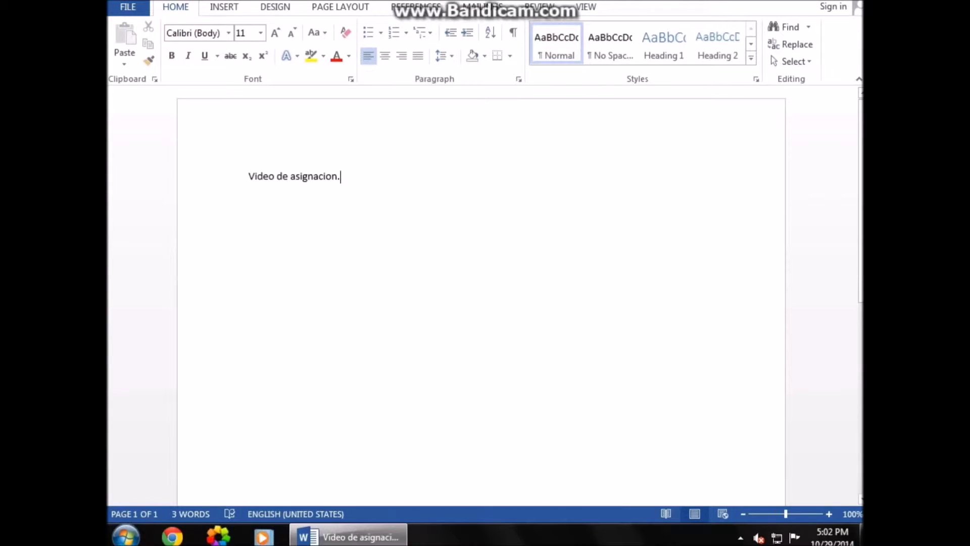
pyautogui.hotkey('alt', 'F4')
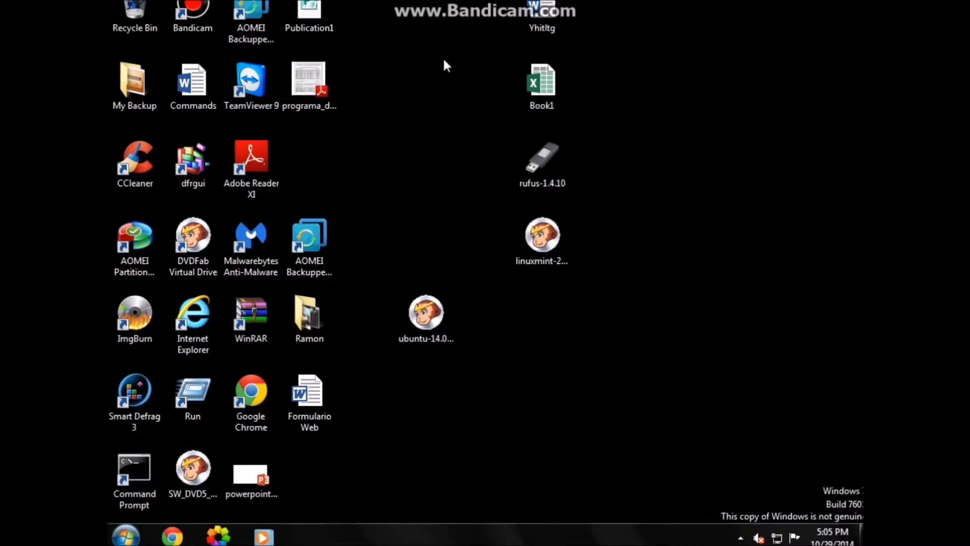
# Open AOMEI Backupper and set up a disk backup with Disk1, which holds the D: partition, as the source
pyautogui.doubleClick(304, 228)
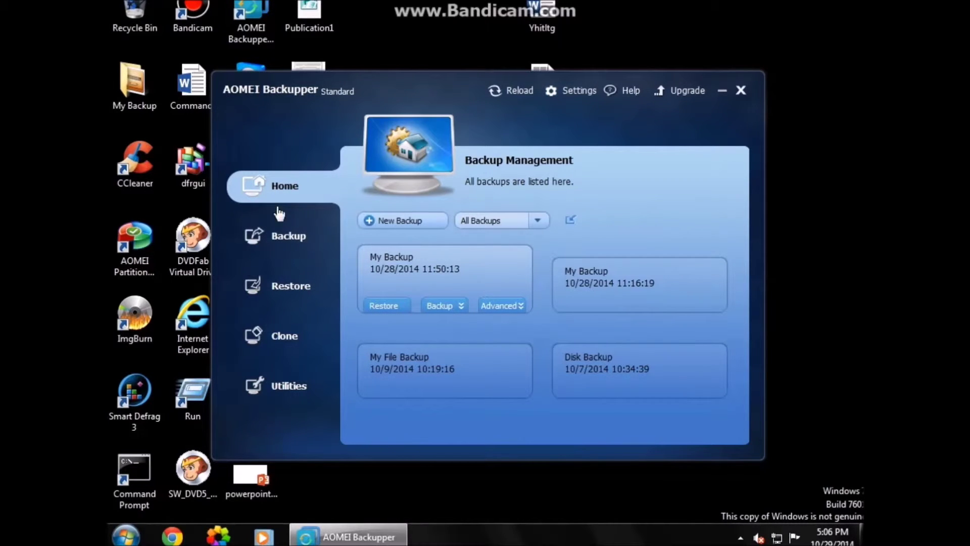
pyautogui.click(275, 233)
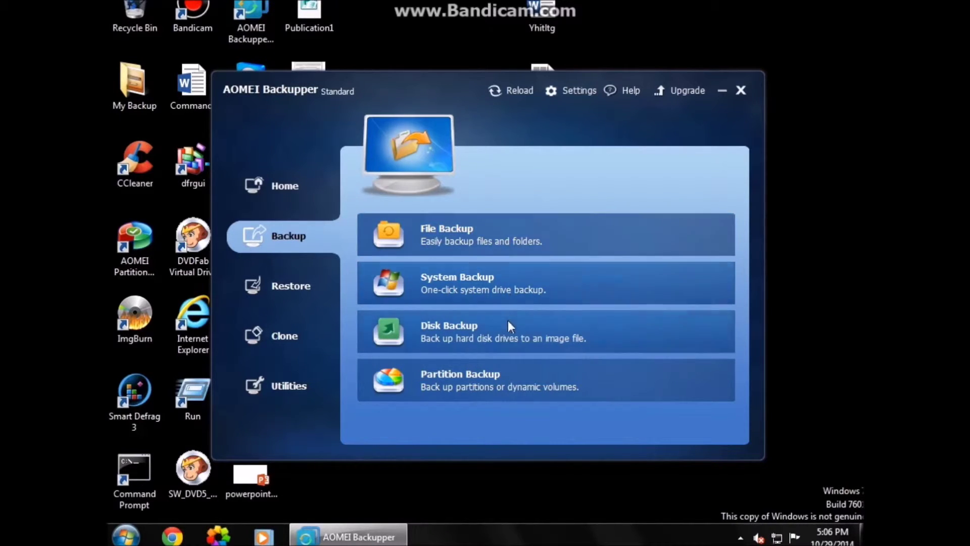
pyautogui.click(478, 329)
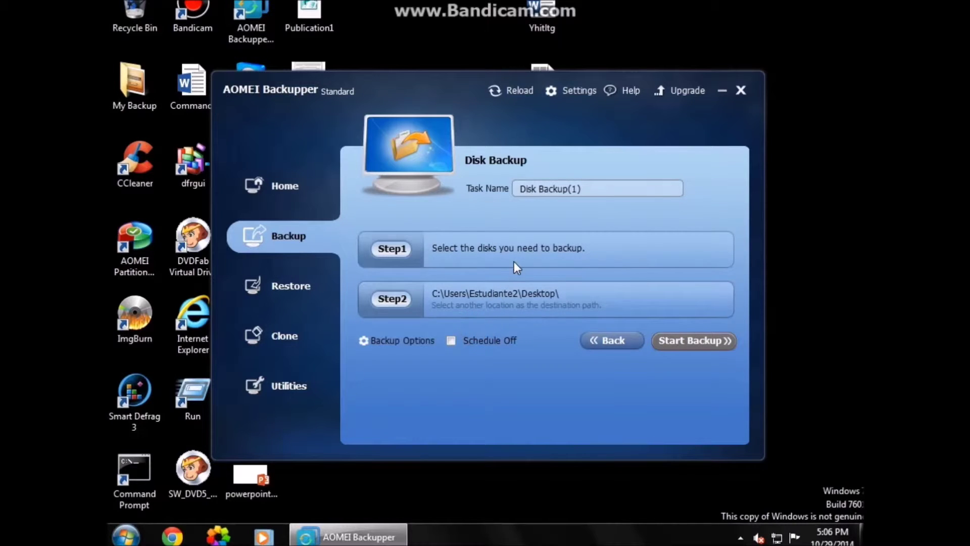
pyautogui.click(403, 247)
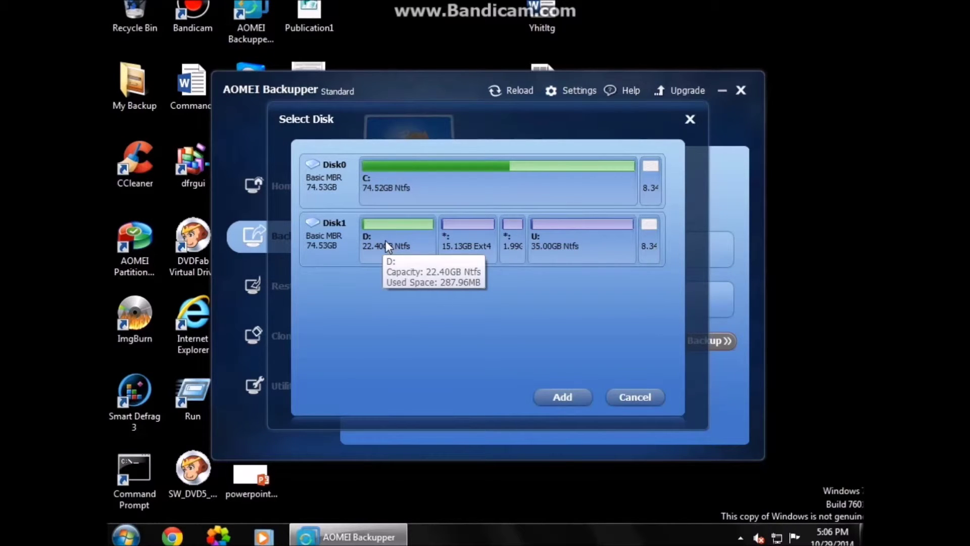
pyautogui.click(386, 240)
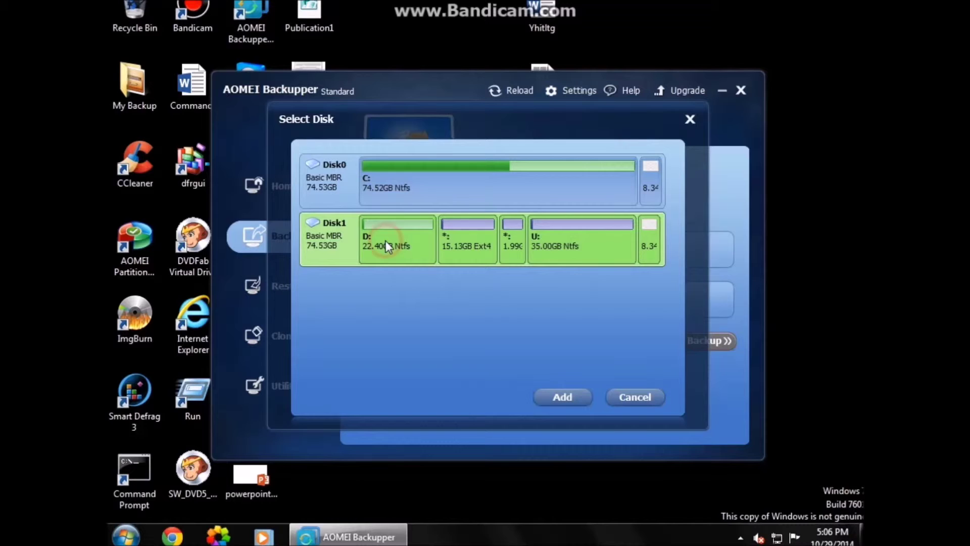
pyautogui.click(562, 397)
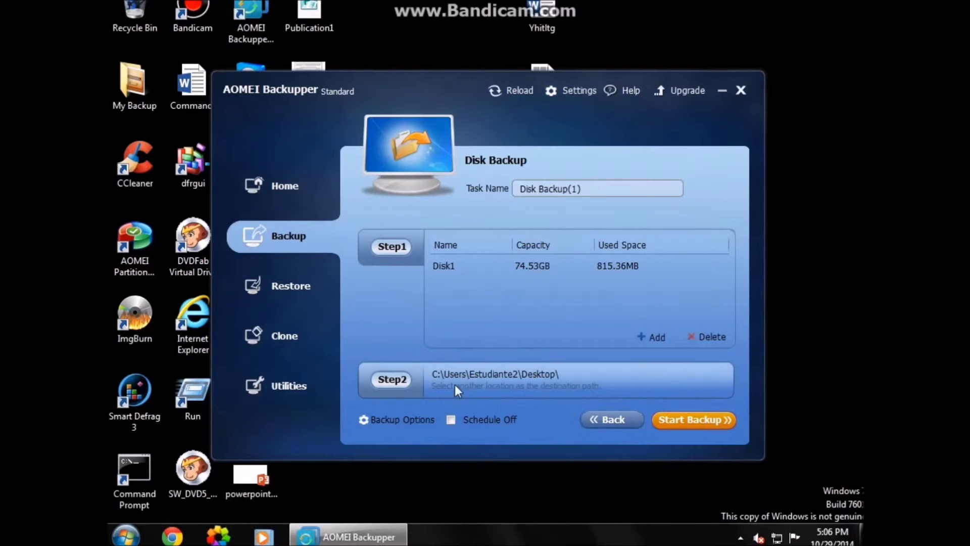
# Review the backup options for comments, compression, encryption, splitting, notifications, intelligent sector and VSS without changing them
pyautogui.click(426, 423)
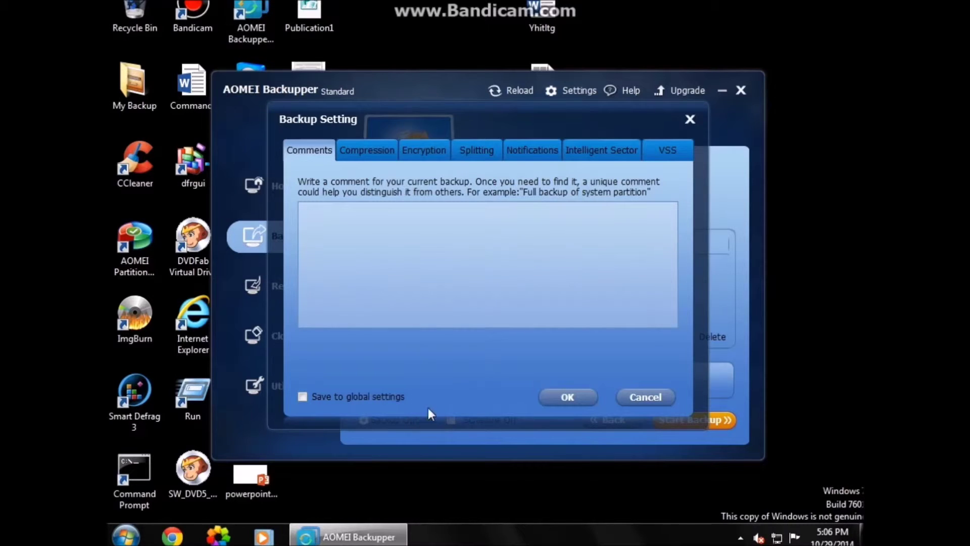
pyautogui.click(374, 150)
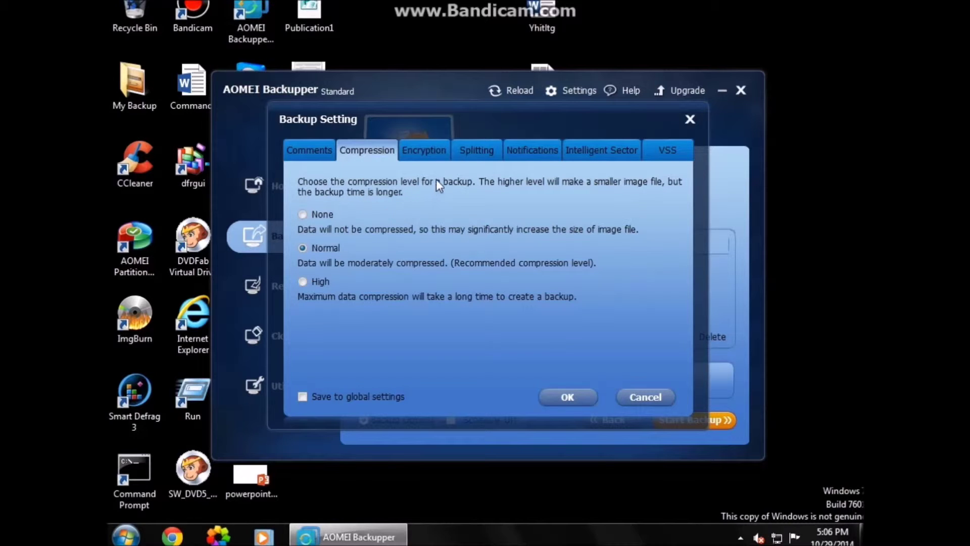
pyautogui.click(435, 153)
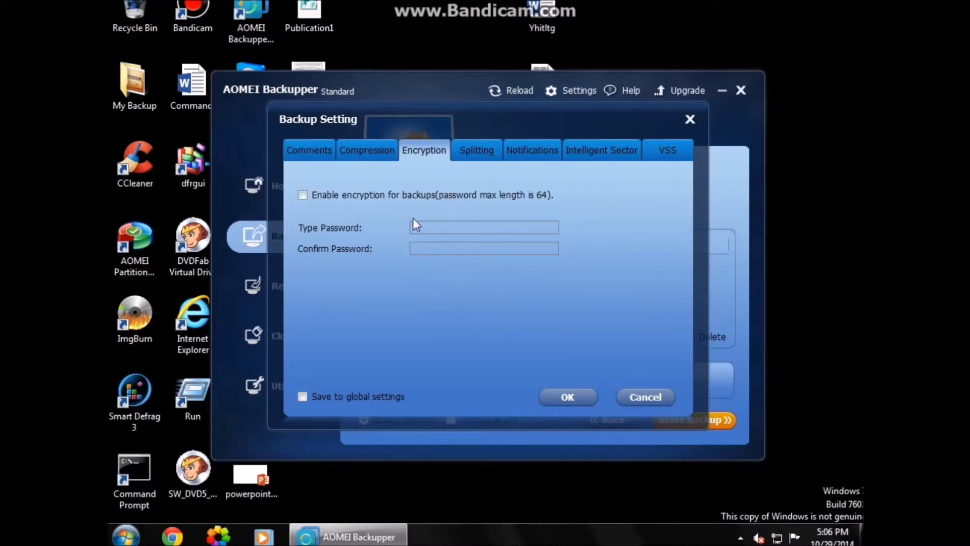
pyautogui.click(485, 153)
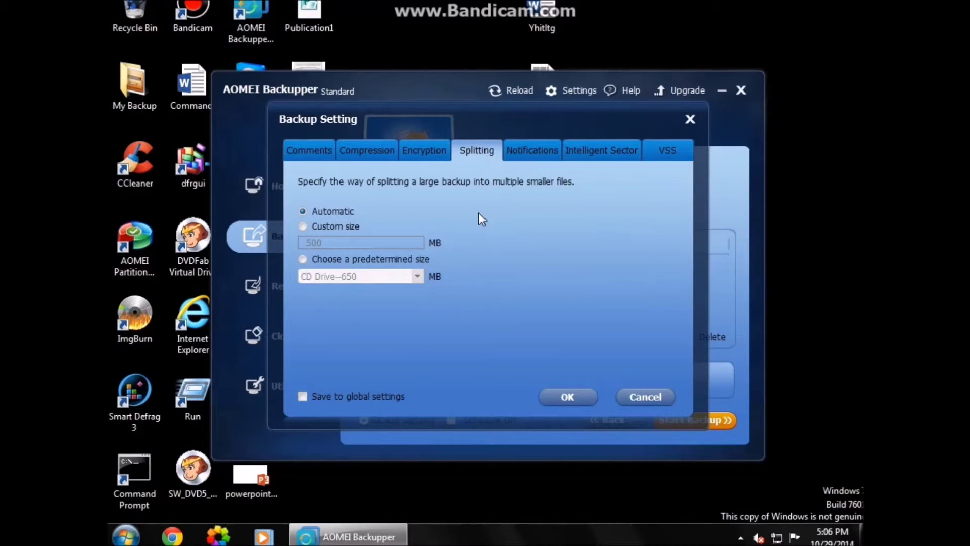
pyautogui.click(520, 153)
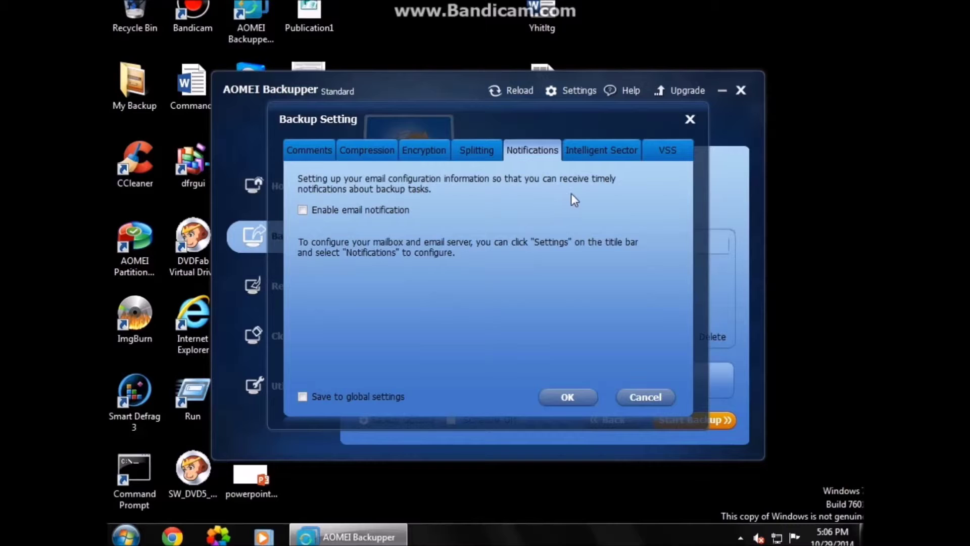
pyautogui.click(608, 153)
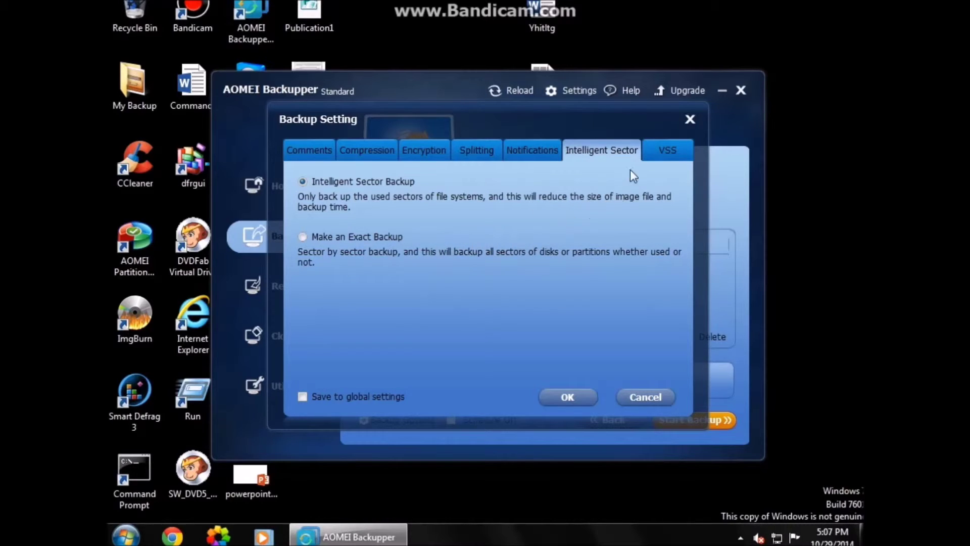
pyautogui.click(672, 150)
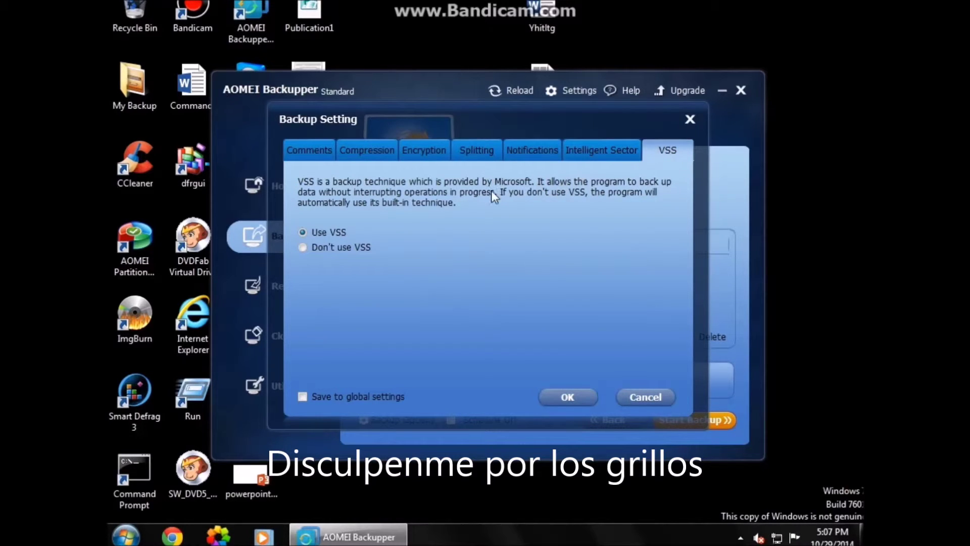
pyautogui.click(625, 397)
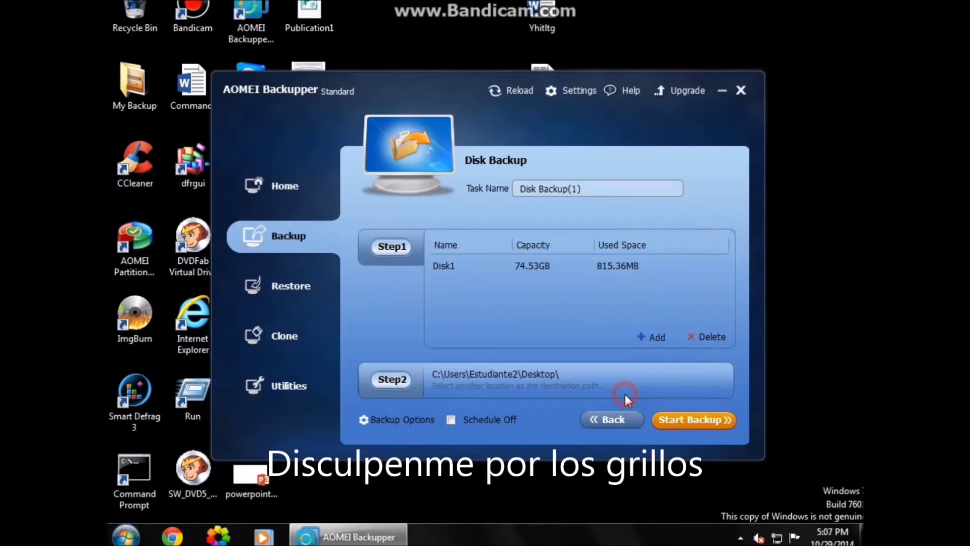
# Examine the daily, weekly and monthly scheduling settings for the disk backup and leave without applying a schedule
pyautogui.click(469, 420)
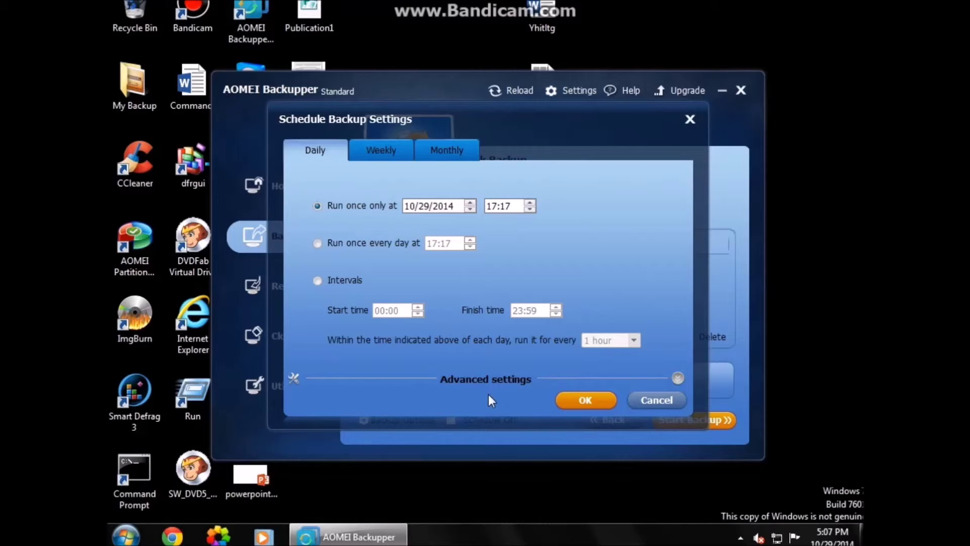
pyautogui.click(391, 155)
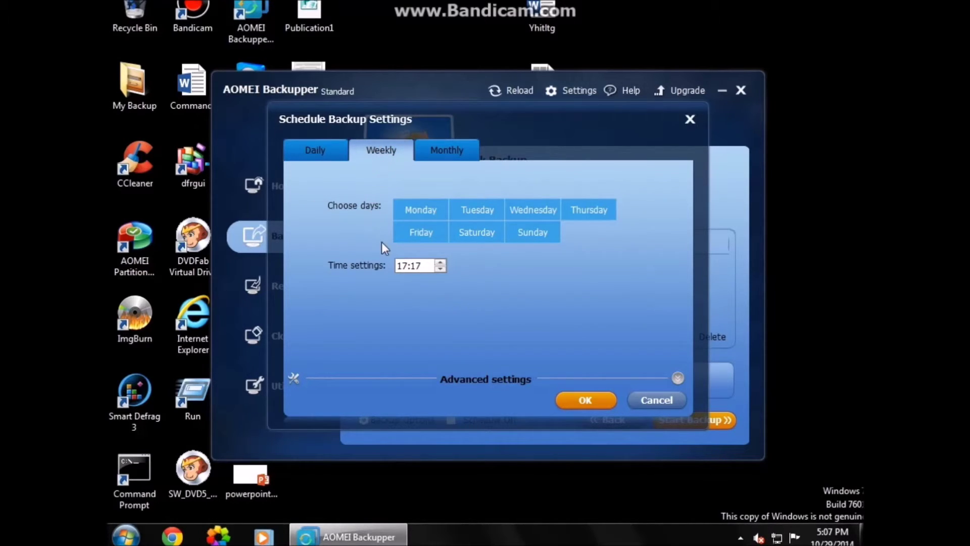
pyautogui.click(444, 155)
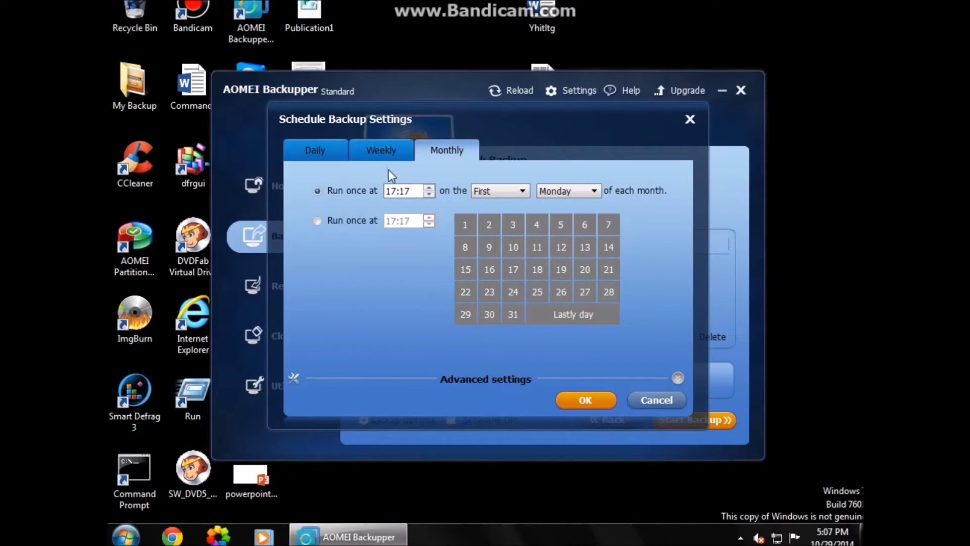
pyautogui.click(658, 401)
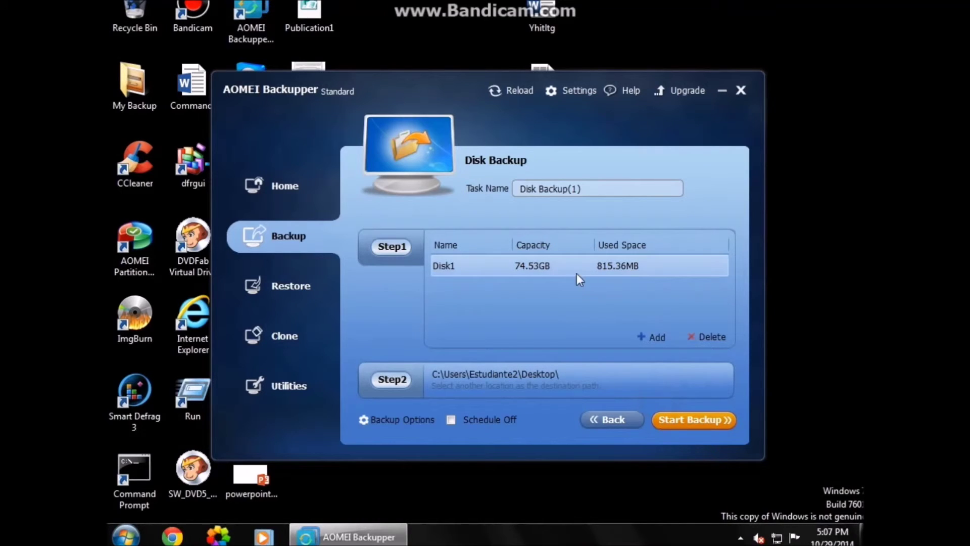
# Start the Disk1 backup to the desktop, keeping the current Windows color scheme and suppressing further performance messages about it
pyautogui.click(681, 419)
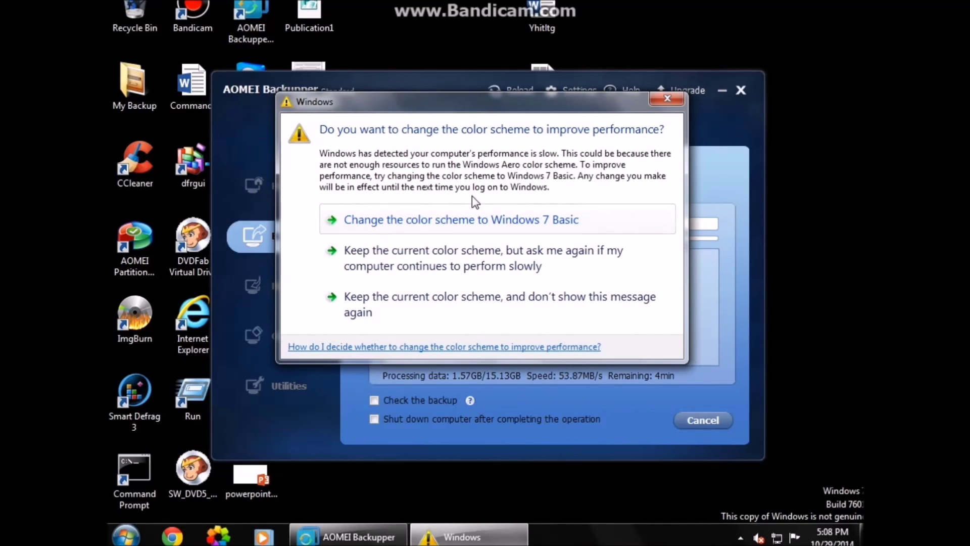
pyautogui.click(372, 301)
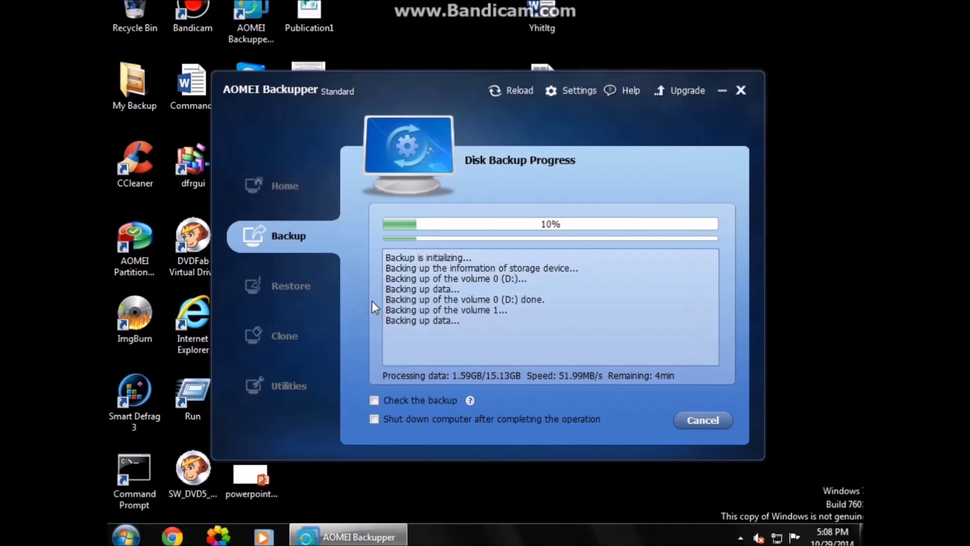
pyautogui.click(359, 256)
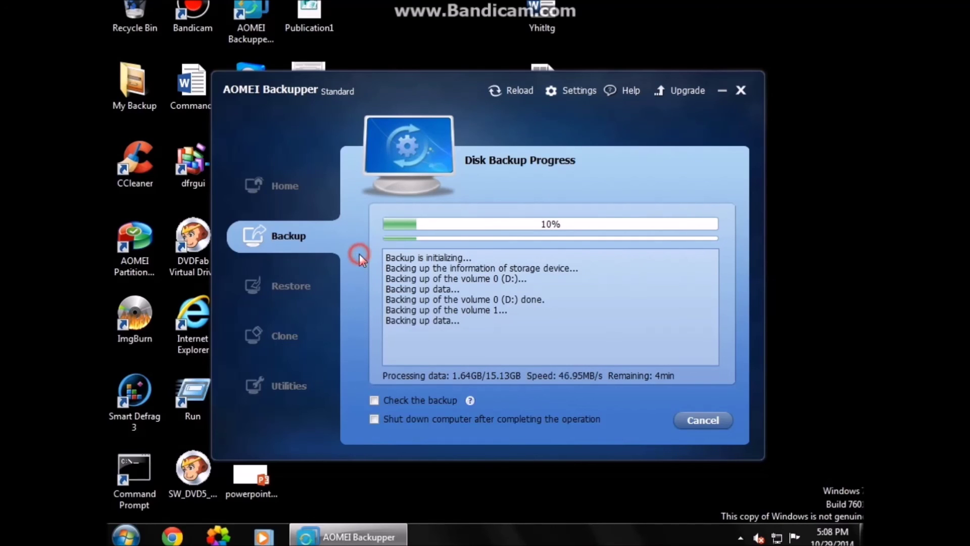